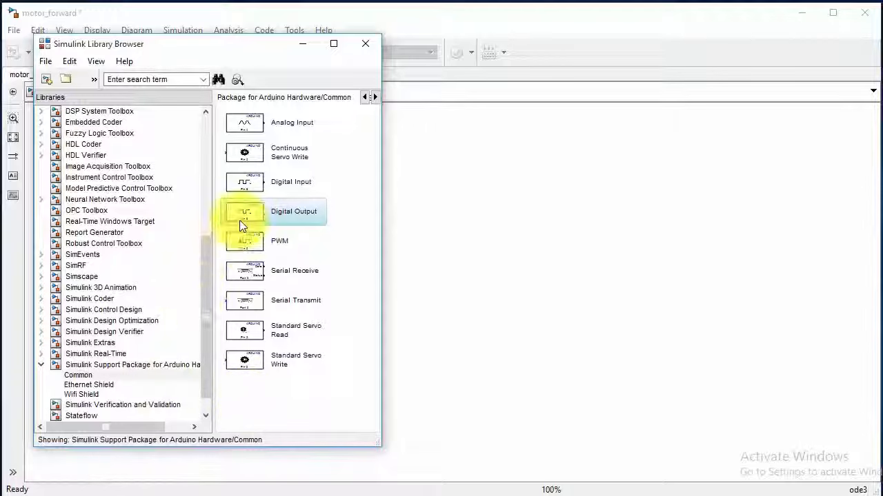
Place four Arduino Digital Output blocks in the model, arranged as two vertical pairs side by side
{"action": "left_click_drag", "start_coordinate": [239, 220], "coordinate": [287, 174]}
{"action": "left_click", "coordinate": [287, 252]}
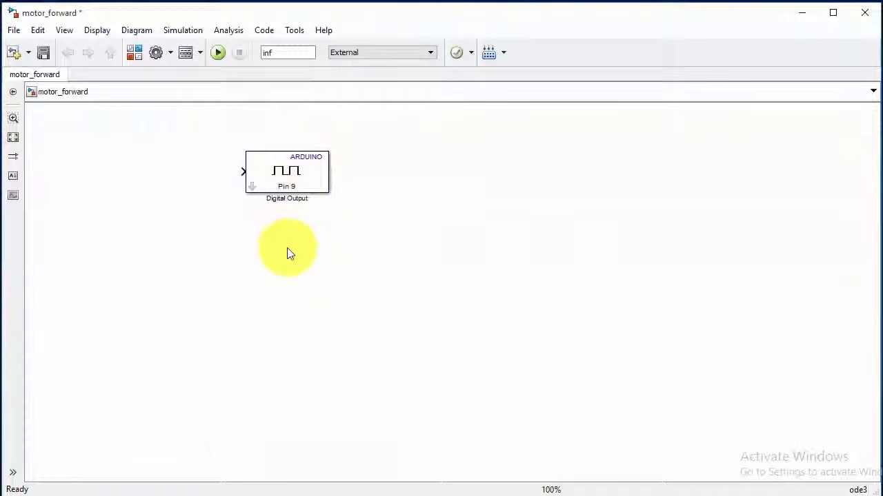
{"action": "key", "text": "ctrl+v"}
{"action": "key", "text": "ctrl+v"}
{"action": "left_click_drag", "start_coordinate": [305, 296], "coordinate": [712, 168]}
{"action": "left_click_drag", "start_coordinate": [327, 306], "coordinate": [682, 228]}
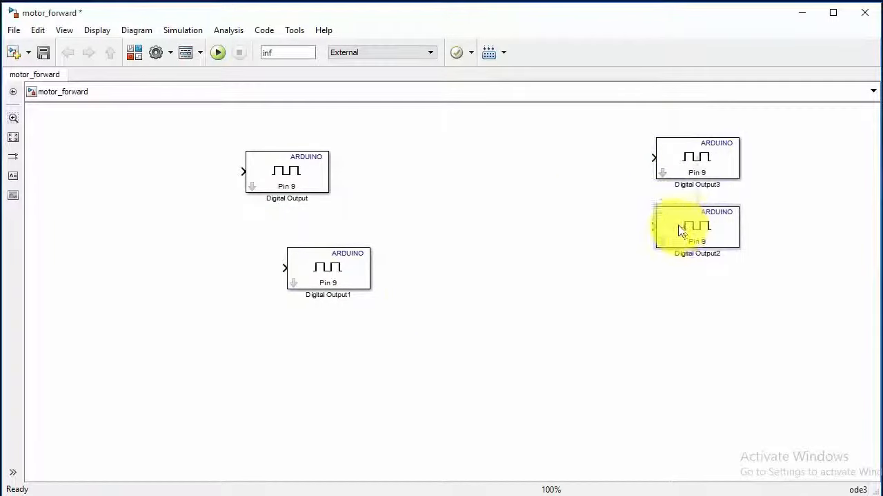
{"action": "left_click_drag", "start_coordinate": [322, 269], "coordinate": [276, 236]}
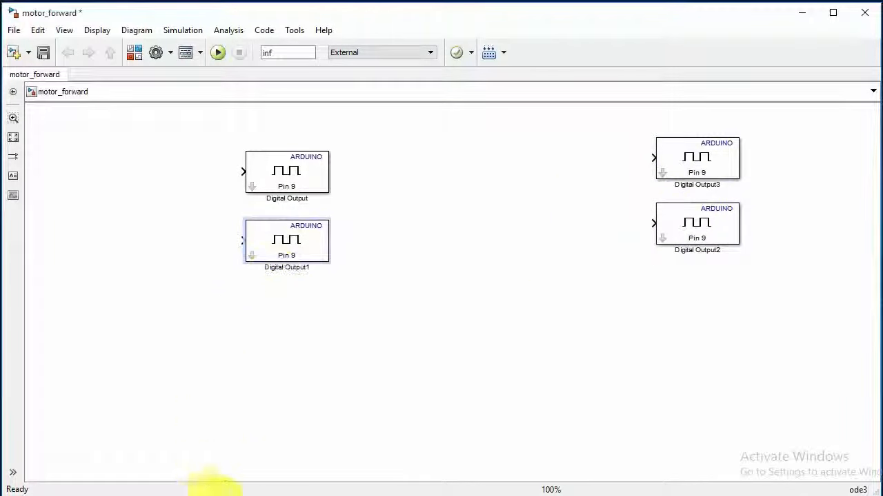
Add two Arduino PWM blocks stacked vertically below the right-hand pair of Digital Output blocks
{"action": "left_click", "coordinate": [213, 483]}
{"action": "left_click", "coordinate": [364, 464]}
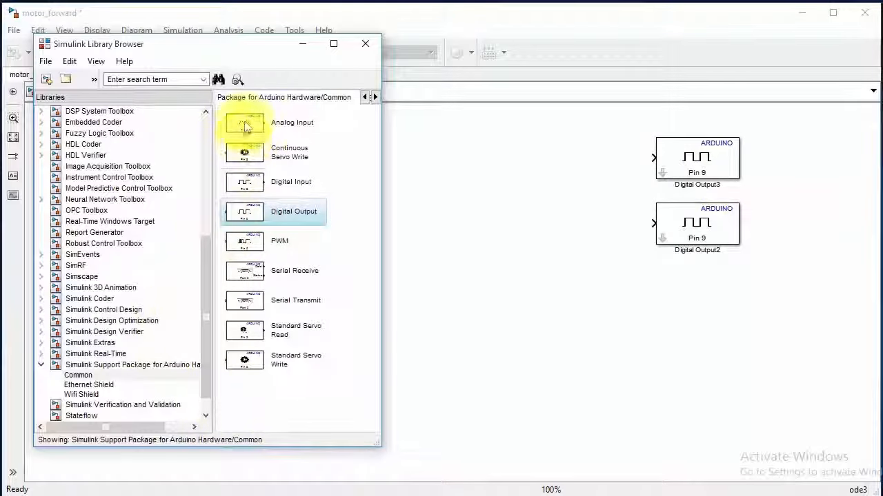
{"action": "left_click_drag", "start_coordinate": [242, 242], "coordinate": [637, 342]}
{"action": "key", "text": "ctrl+c"}
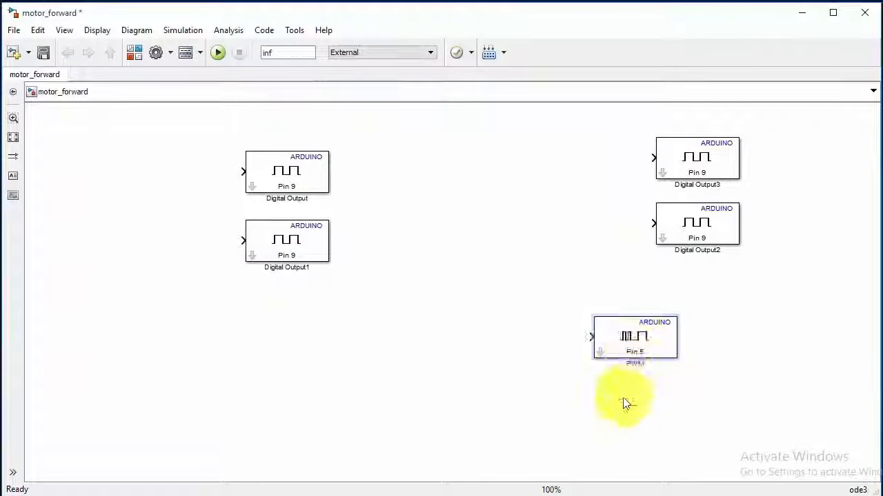
{"action": "left_click", "coordinate": [622, 400]}
{"action": "key", "text": "ctrl+v"}
{"action": "left_click_drag", "start_coordinate": [641, 414], "coordinate": [615, 406]}
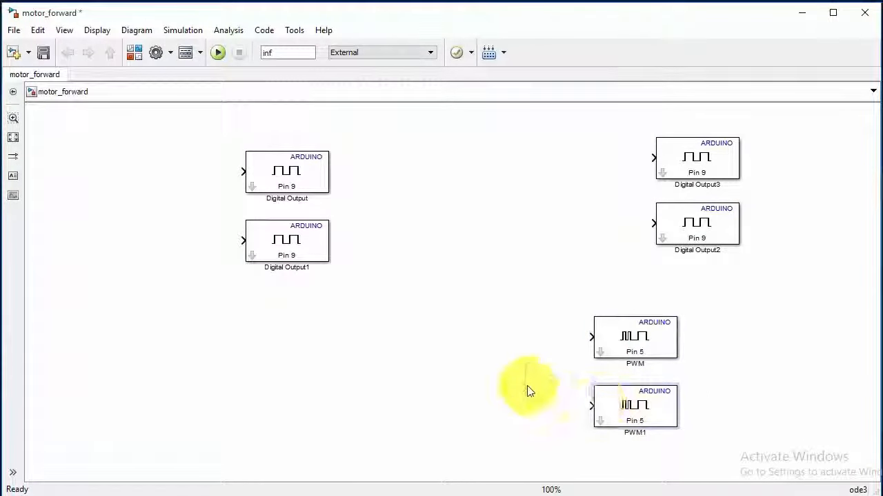
Add a Constant block from Commonly Used Blocks and connect it to the first Digital Output block
{"action": "left_click", "coordinate": [281, 186]}
{"action": "left_click", "coordinate": [220, 493]}
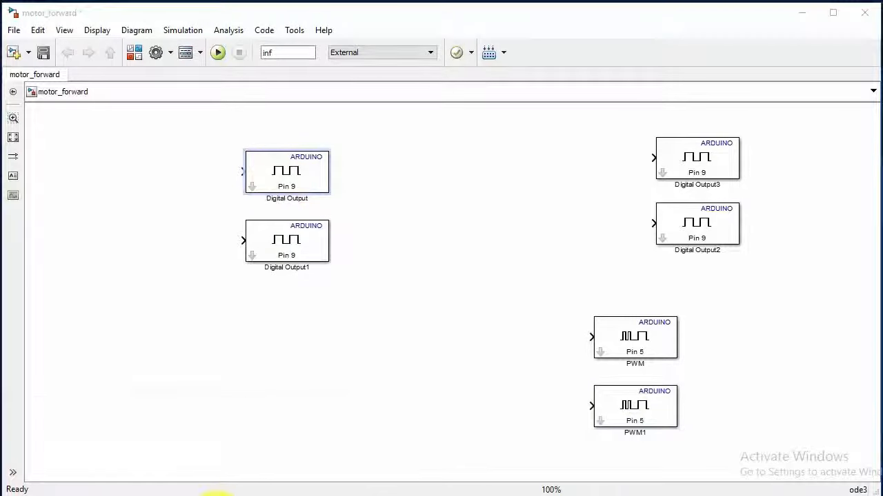
{"action": "left_click", "coordinate": [344, 481]}
{"action": "left_click_drag", "start_coordinate": [207, 260], "coordinate": [199, 124]}
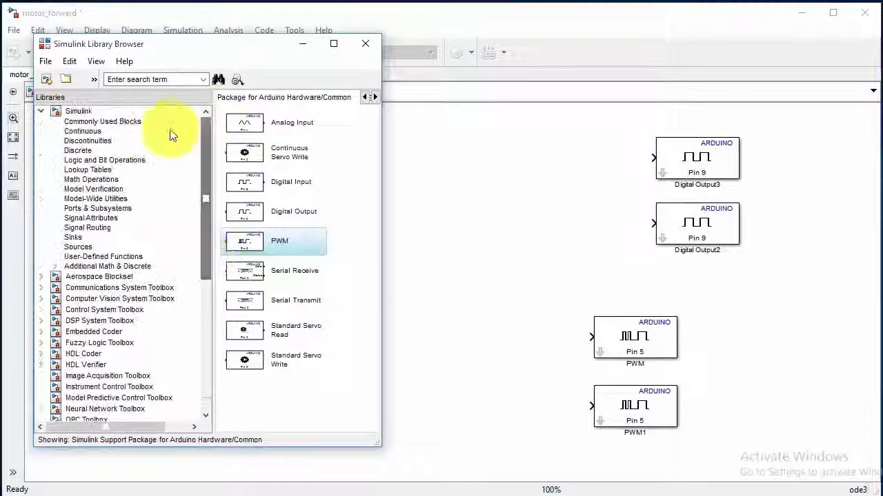
{"action": "left_click", "coordinate": [101, 122]}
{"action": "left_click_drag", "start_coordinate": [235, 186], "coordinate": [254, 173]}
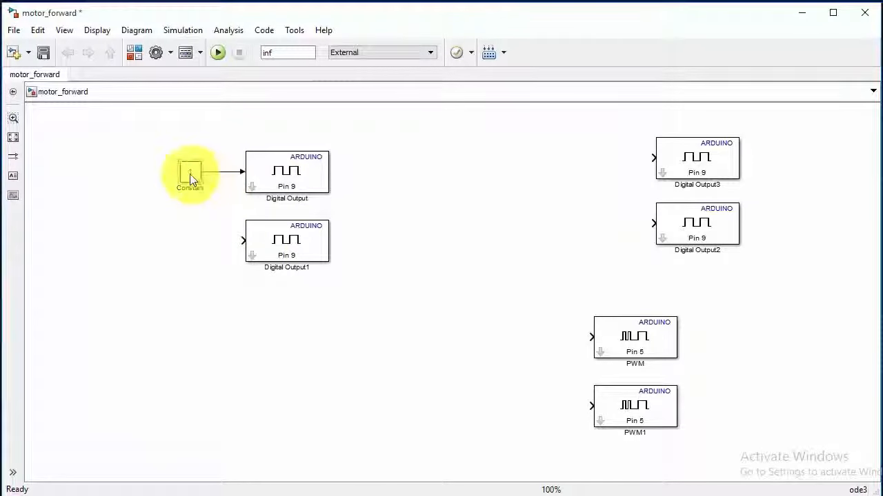
Duplicate the Constant block and connect the copy to Digital Output1
{"action": "key", "text": "ctrl+c"}
{"action": "left_click", "coordinate": [183, 248]}
{"action": "key", "text": "ctrl+v"}
{"action": "left_click_drag", "start_coordinate": [193, 260], "coordinate": [244, 241]}
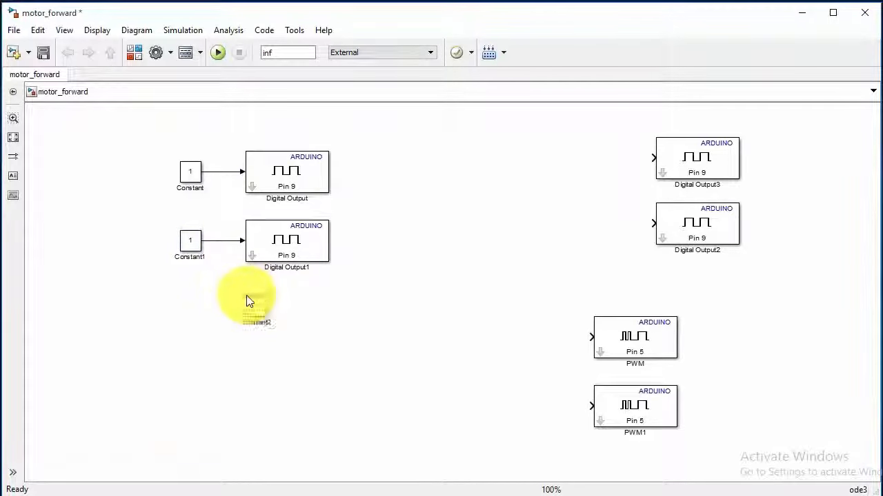
Create two more copies of the Constant block and connect one to each PWM block
{"action": "left_click_drag", "start_coordinate": [250, 301], "coordinate": [258, 319]}
{"action": "left_click_drag", "start_coordinate": [389, 403], "coordinate": [520, 418]}
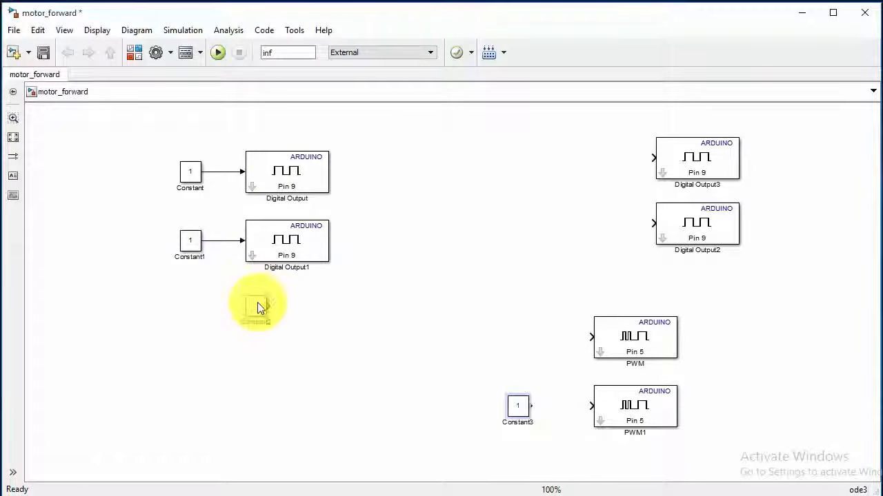
{"action": "mouse_move", "coordinate": [256, 306]}
{"action": "left_mouse_down"}
{"action": "mouse_move", "coordinate": [536, 335]}
{"action": "mouse_move", "coordinate": [519, 345]}
{"action": "mouse_move", "coordinate": [515, 331]}
{"action": "mouse_move", "coordinate": [591, 337]}
{"action": "left_mouse_up"}
{"action": "left_click_drag", "start_coordinate": [528, 406], "coordinate": [587, 418]}
Rename the upper PWM block as "PWM_left motor" and the lower one as "PWM_ Right motor"
{"action": "left_click", "coordinate": [628, 365]}
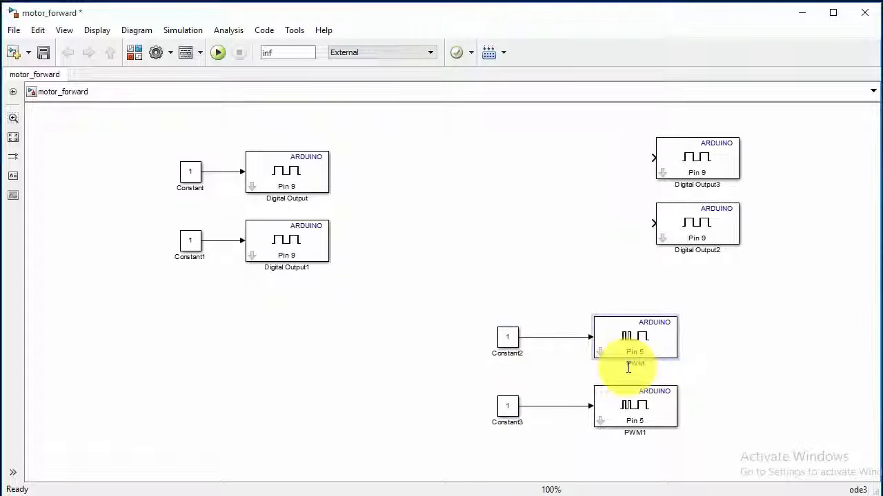
{"action": "left_click", "coordinate": [637, 458]}
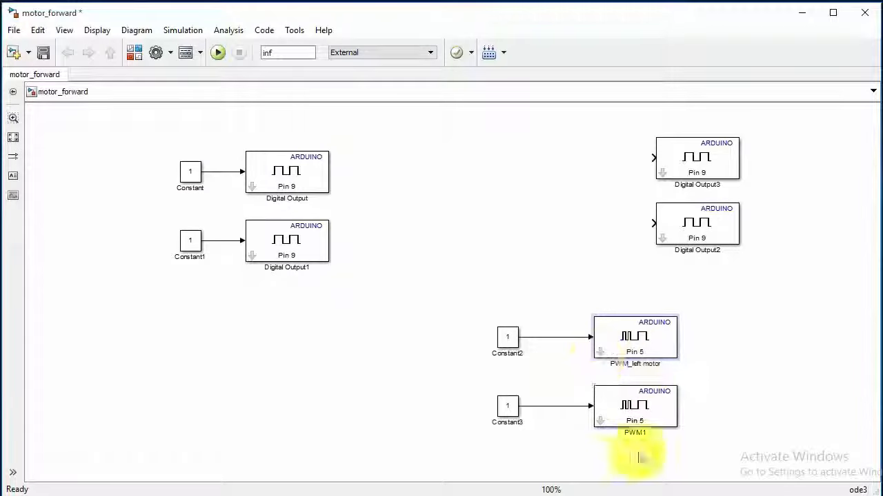
{"action": "left_click", "coordinate": [646, 432]}
{"action": "type", "text": "PWM_ Right m"}
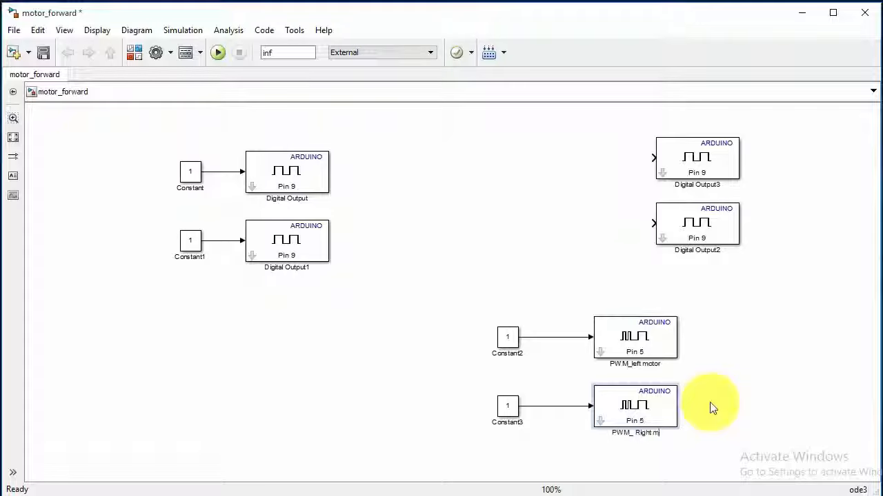
{"action": "type", "text": "otor"}
{"action": "left_click", "coordinate": [729, 359]}
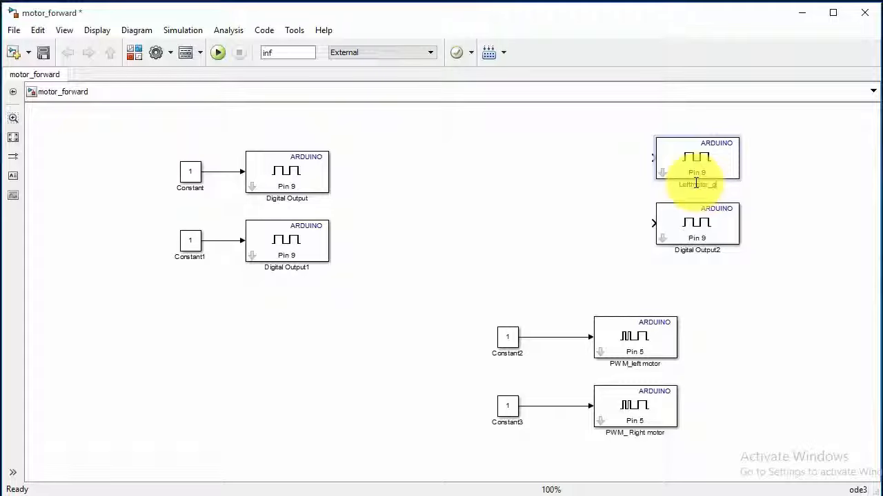
Rename Digital Output3 as "Leftmotor_ground" and Digital Output2 as "Right motor_ground"
{"action": "double_click", "coordinate": [699, 251]}
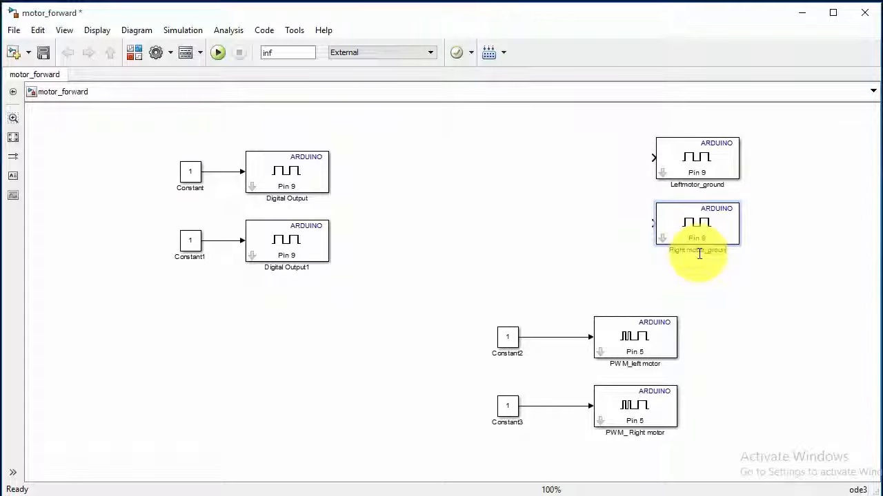
{"action": "left_click", "coordinate": [745, 325]}
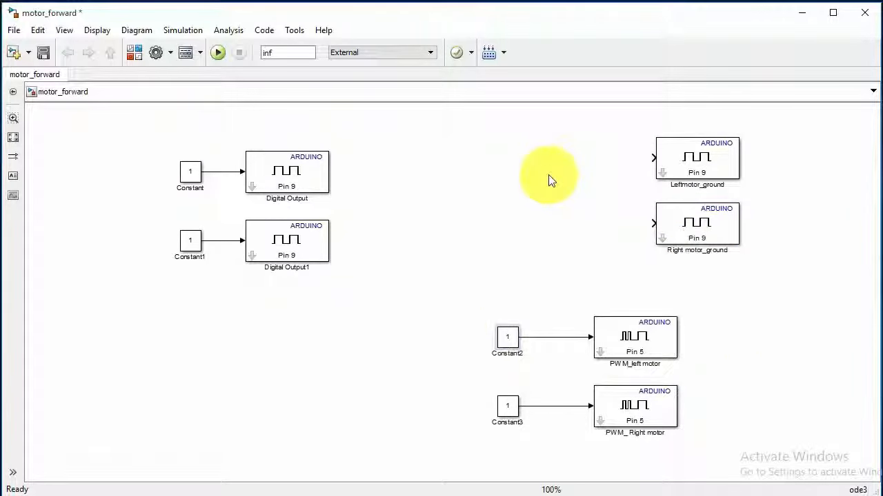
Connect a Constant block to each motor ground output and set both constant values to 0
{"action": "left_click_drag", "start_coordinate": [548, 182], "coordinate": [653, 158]}
{"action": "left_click_drag", "start_coordinate": [593, 168], "coordinate": [597, 222]}
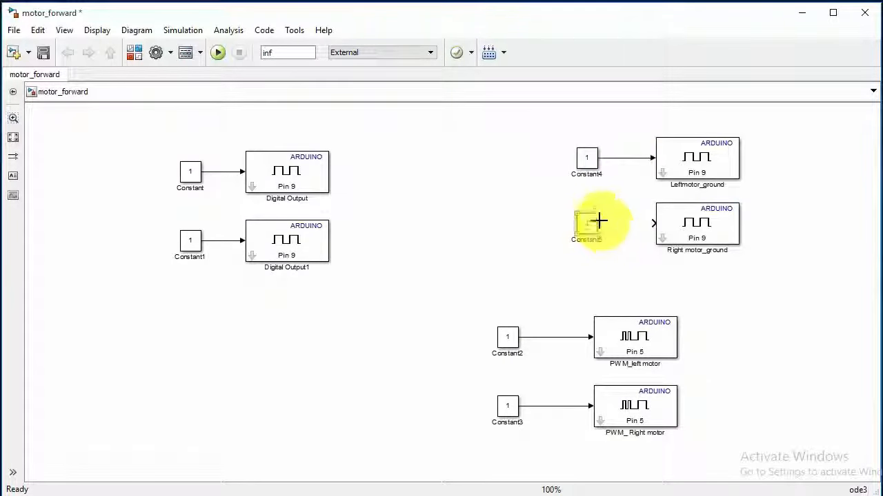
{"action": "double_click", "coordinate": [587, 159]}
{"action": "type", "text": "0"}
{"action": "left_click", "coordinate": [724, 290]}
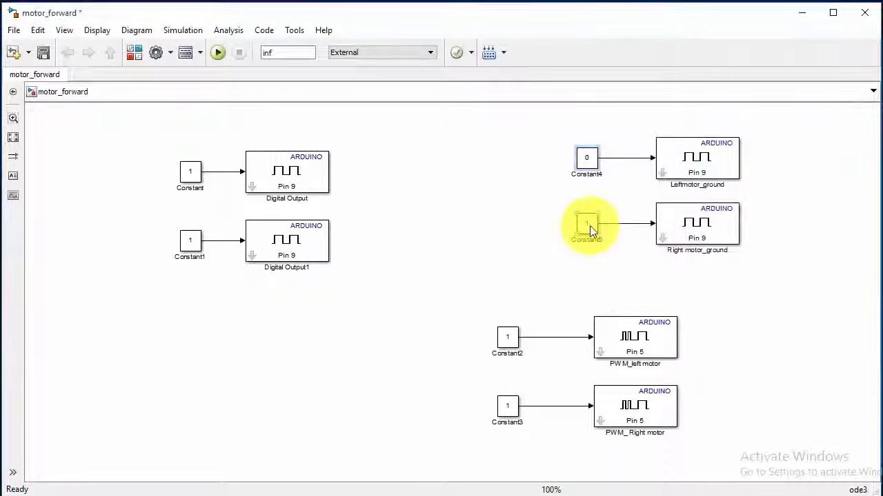
{"action": "double_click", "coordinate": [587, 224]}
{"action": "left_click_drag", "start_coordinate": [651, 118], "coordinate": [509, 102]}
{"action": "type", "text": "0"}
{"action": "left_click", "coordinate": [581, 344]}
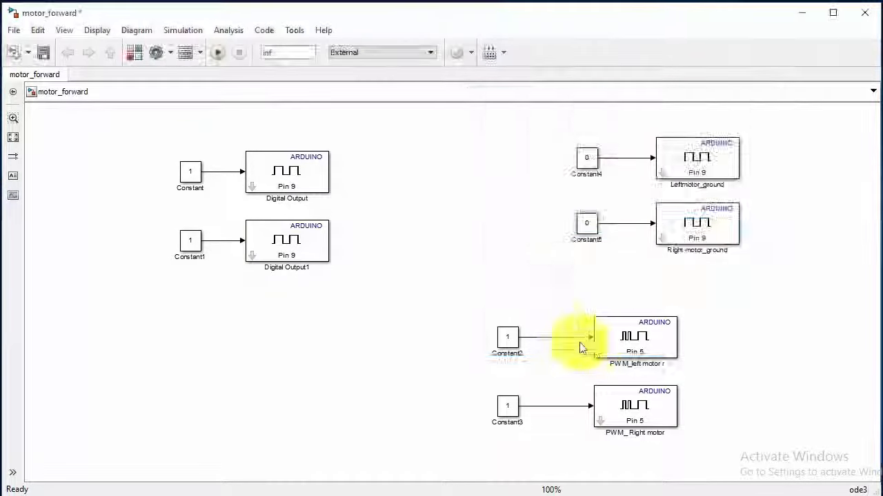
Rename the constants feeding the left-hand Digital Output blocks as "sensor_1" and "Sensor_2"
{"action": "left_click", "coordinate": [194, 177]}
{"action": "left_click", "coordinate": [189, 189]}
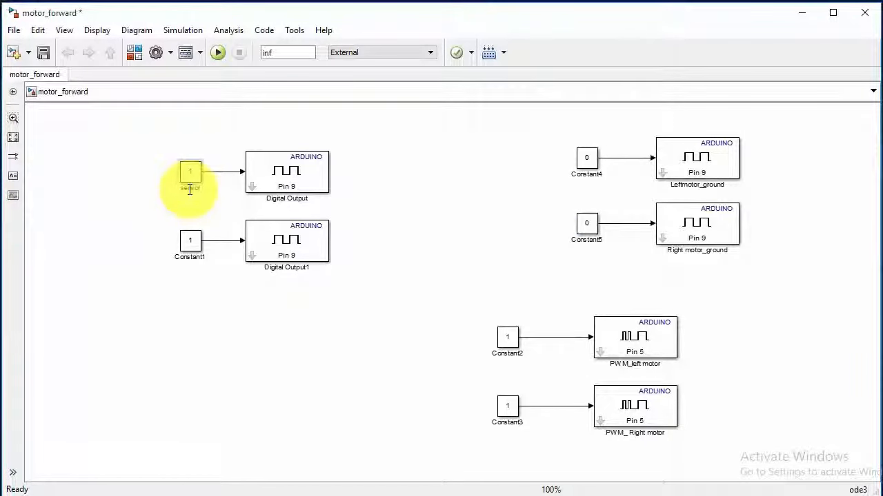
{"action": "left_click", "coordinate": [191, 258]}
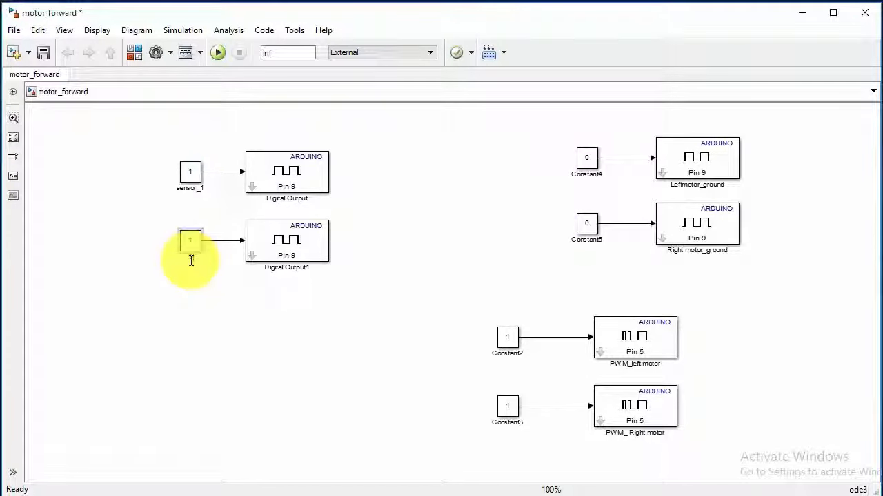
{"action": "type", "text": "Sensor_2"}
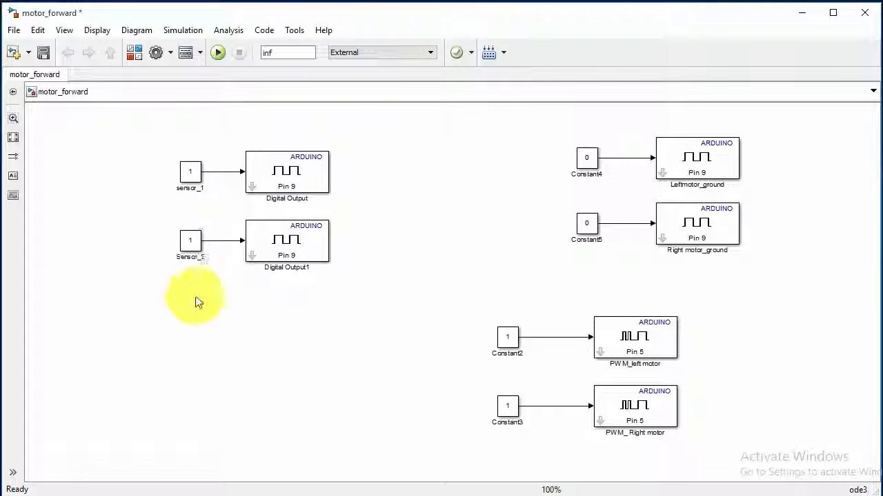
Set the values of the sensor_1 and Sensor_2 constants to 0
{"action": "double_click", "coordinate": [189, 172]}
{"action": "type", "text": "0"}
{"action": "key", "text": "Return"}
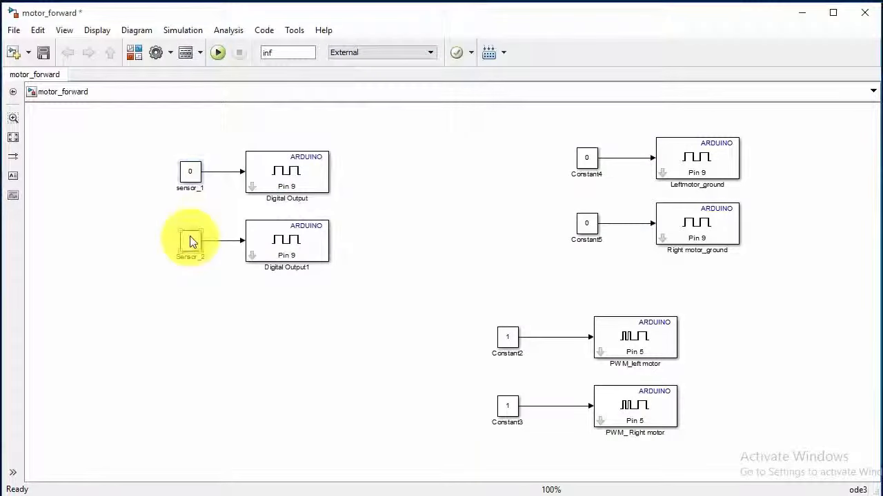
{"action": "double_click", "coordinate": [191, 241]}
{"action": "type", "text": "0"}
{"action": "left_click", "coordinate": [324, 375]}
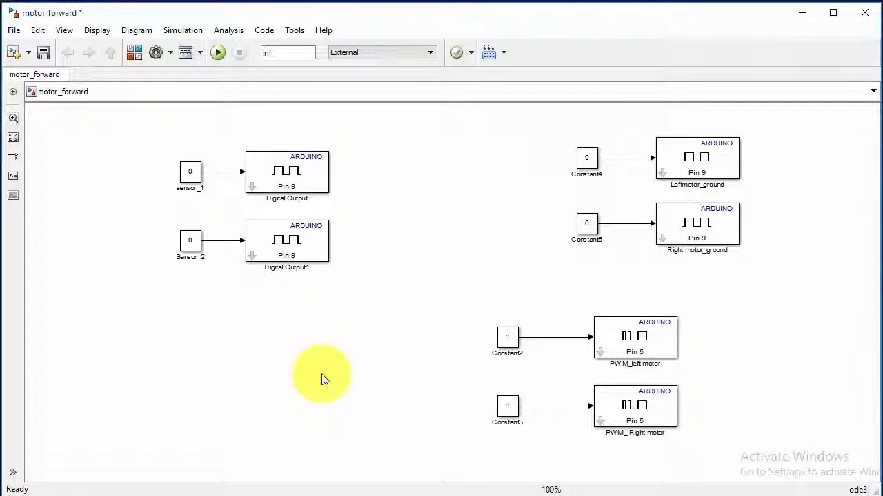
Set the Digital Output block fed by sensor_1 to pin 6 and rename it "Left motor"
{"action": "double_click", "coordinate": [284, 174]}
{"action": "type", "text": "6"}
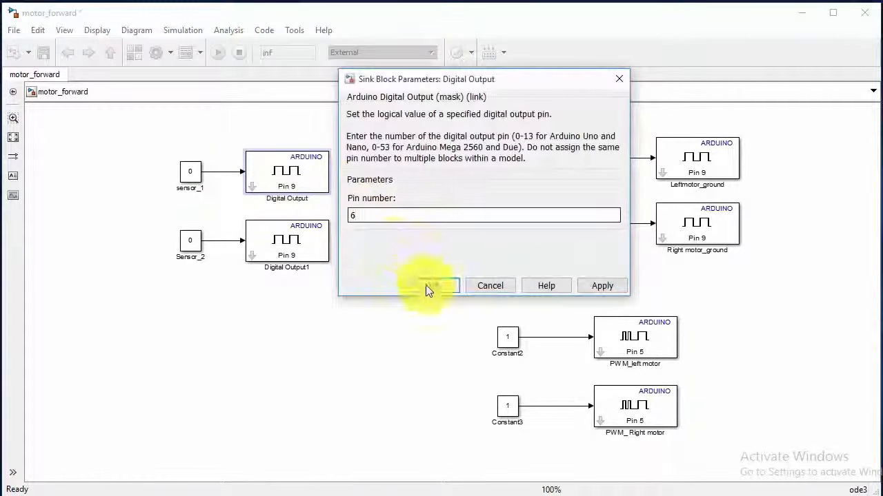
{"action": "left_click", "coordinate": [427, 285]}
{"action": "left_click", "coordinate": [284, 200]}
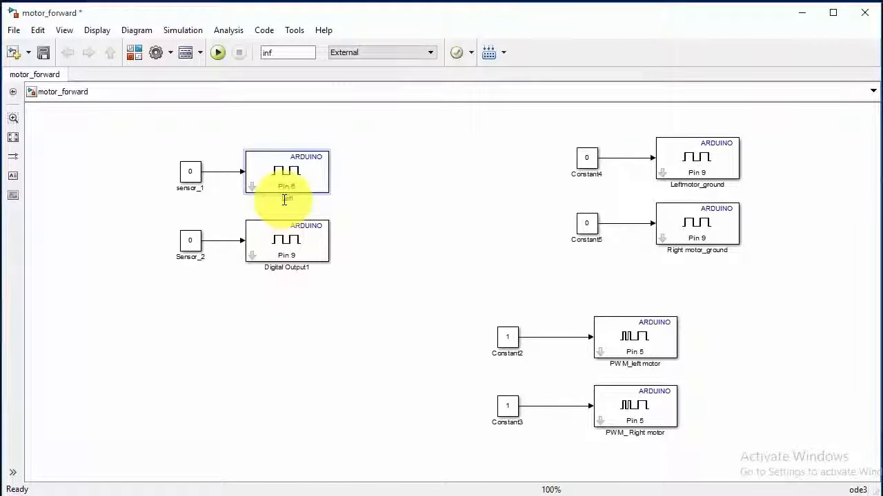
Rename the Digital Output block fed by Sensor_2 as "Right motor" and set its pin number to 12
{"action": "double_click", "coordinate": [293, 268]}
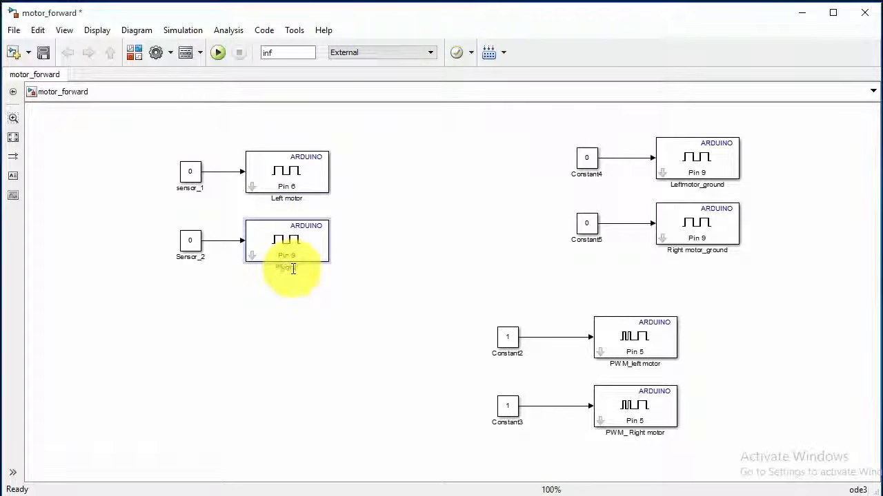
{"action": "left_click", "coordinate": [311, 345]}
{"action": "double_click", "coordinate": [285, 245]}
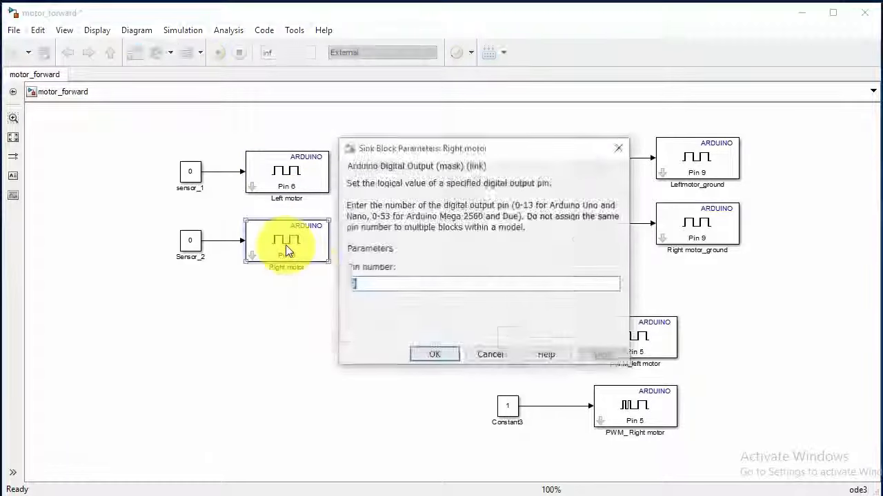
{"action": "type", "text": "12"}
{"action": "left_click", "coordinate": [441, 355]}
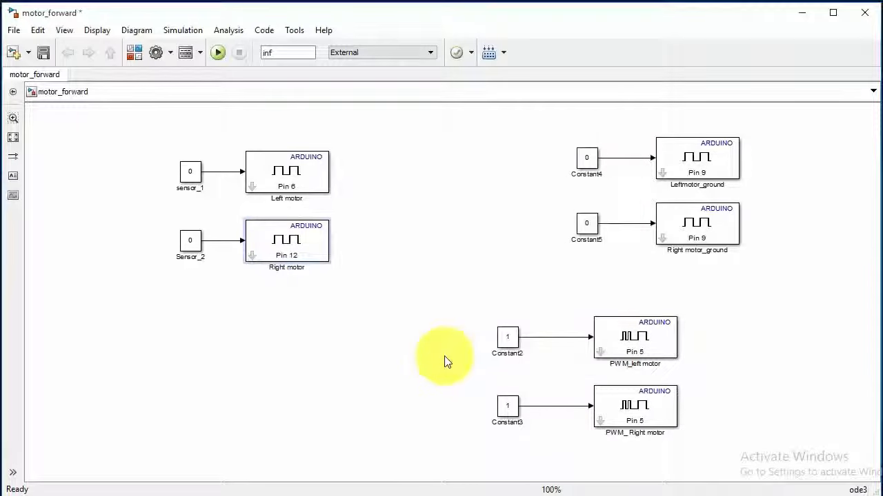
Set the pin number of Leftmotor_ground to 8 and of Right motor_ground to 11
{"action": "double_click", "coordinate": [692, 172]}
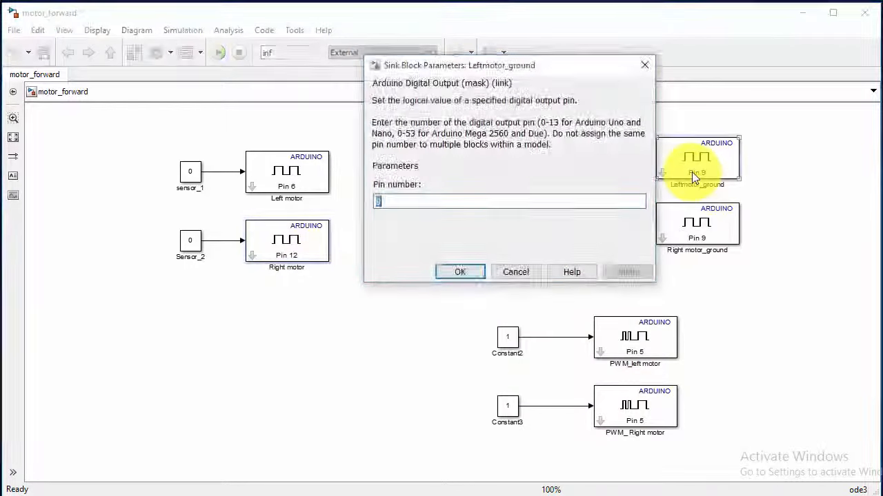
{"action": "type", "text": "8"}
{"action": "left_click", "coordinate": [451, 273]}
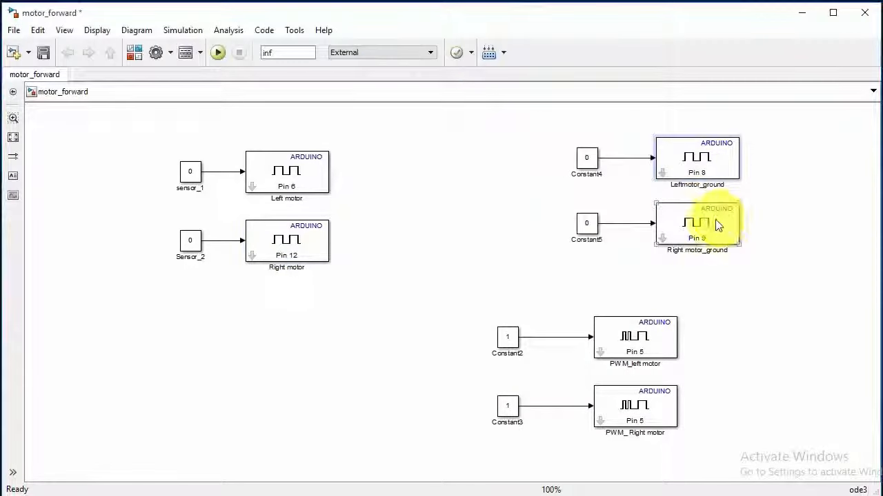
{"action": "double_click", "coordinate": [714, 222]}
{"action": "type", "text": "11"}
{"action": "left_click", "coordinate": [458, 338]}
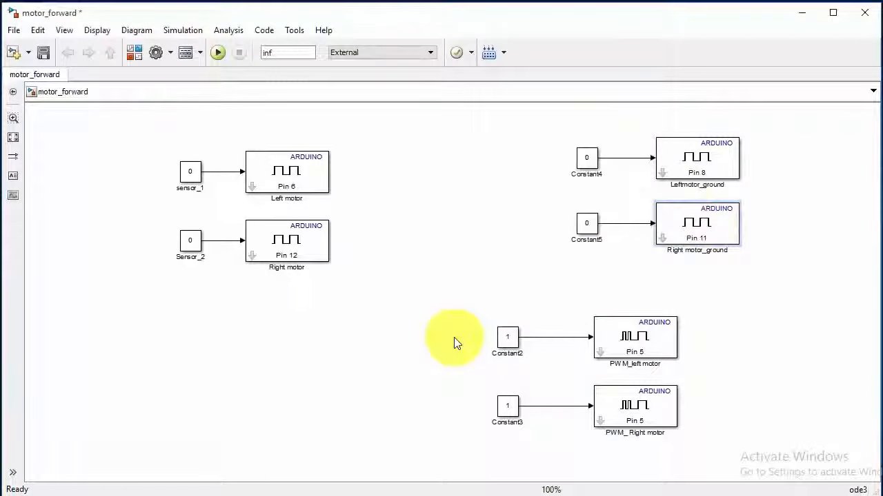
Set the pin number of PWM_left motor to 9 and of PWM_ Right motor to 10
{"action": "double_click", "coordinate": [618, 355]}
{"action": "type", "text": "9"}
{"action": "key", "text": "Return"}
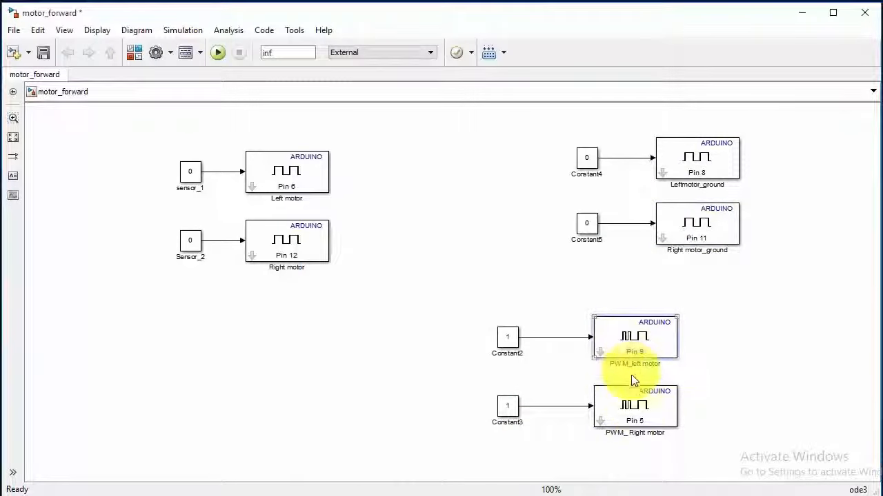
{"action": "left_click", "coordinate": [636, 406]}
{"action": "double_click", "coordinate": [635, 407]}
{"action": "type", "text": "10"}
{"action": "key", "text": "Return"}
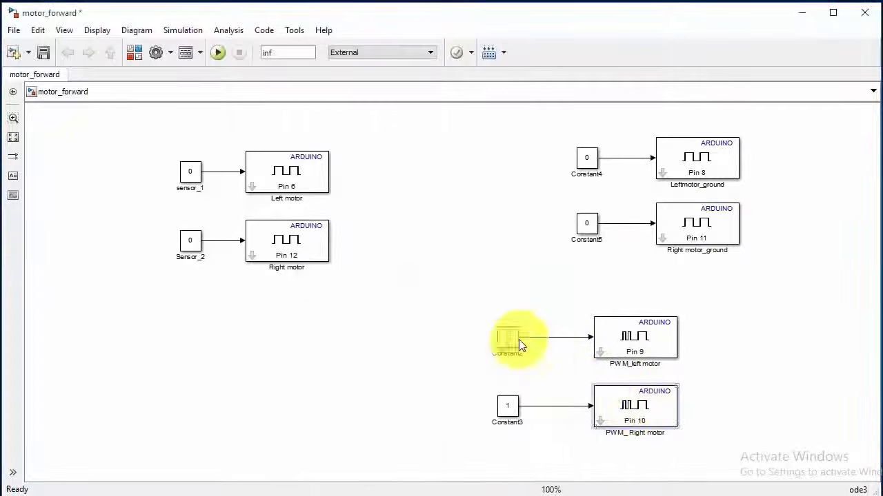
Shift the two motor ground rows left and the two PWM rows up and left to tighten the layout
{"action": "left_click_drag", "start_coordinate": [722, 231], "coordinate": [639, 235]}
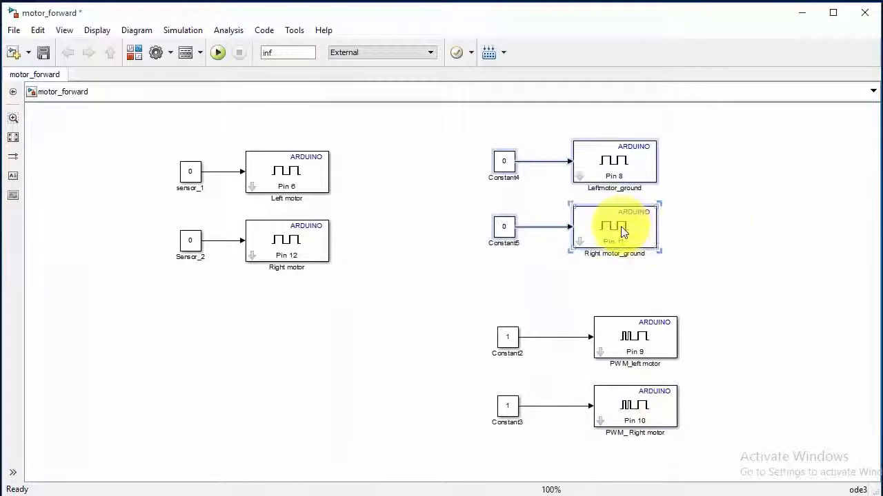
{"action": "left_click_drag", "start_coordinate": [473, 306], "coordinate": [695, 434]}
{"action": "left_click_drag", "start_coordinate": [626, 404], "coordinate": [609, 386]}
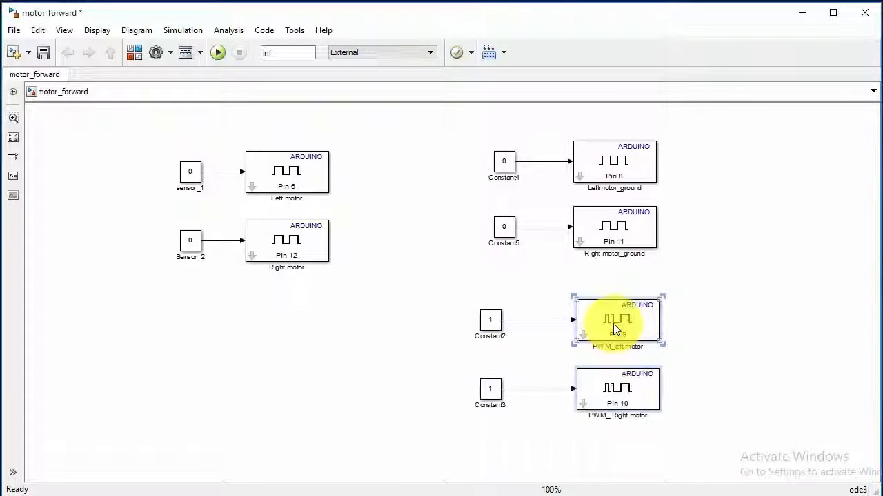
Give the PWM_left motor and PWM_ Right motor blocks a green background color
{"action": "right_click", "coordinate": [613, 323]}
{"action": "mouse_move", "coordinate": [614, 467]}
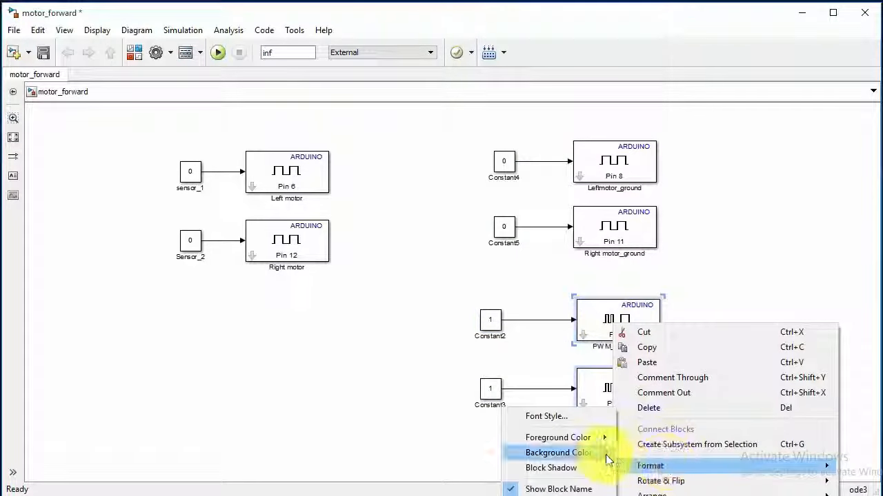
{"action": "mouse_move", "coordinate": [623, 452]}
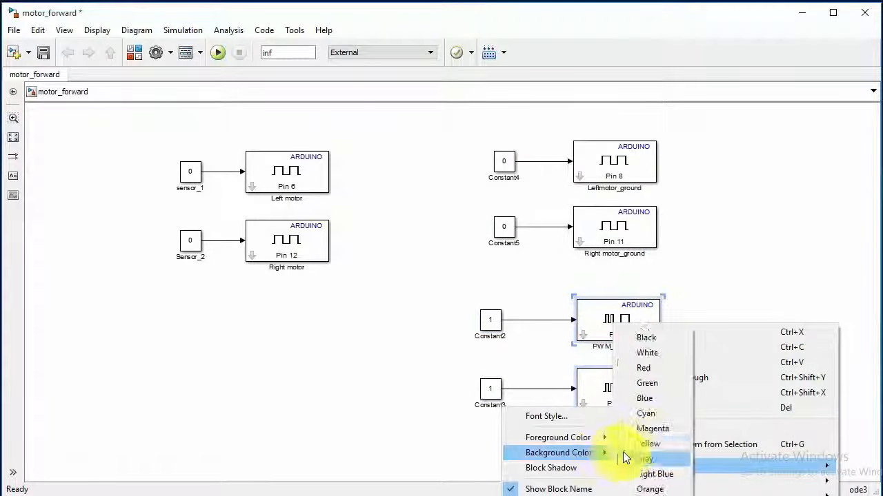
{"action": "left_click", "coordinate": [651, 383]}
Check the target hardware and COM port number in the model's Run on Target Hardware configuration parameters
{"action": "left_click", "coordinate": [185, 30]}
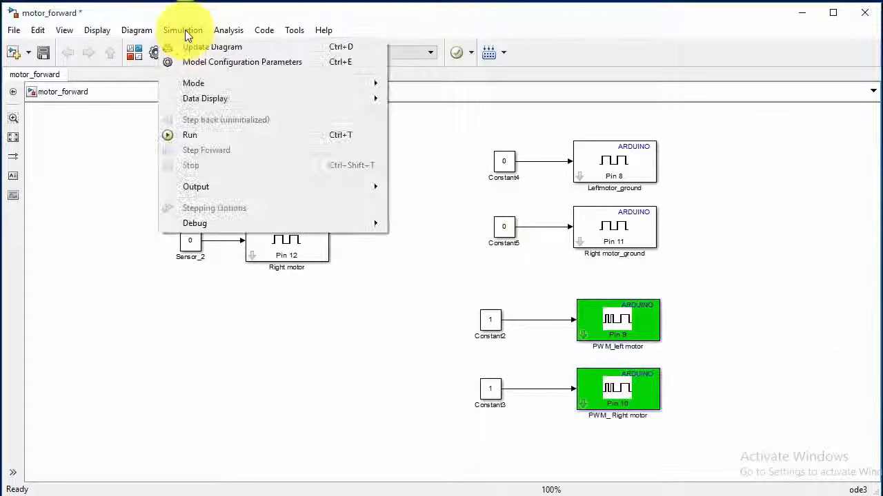
{"action": "left_click", "coordinate": [199, 59]}
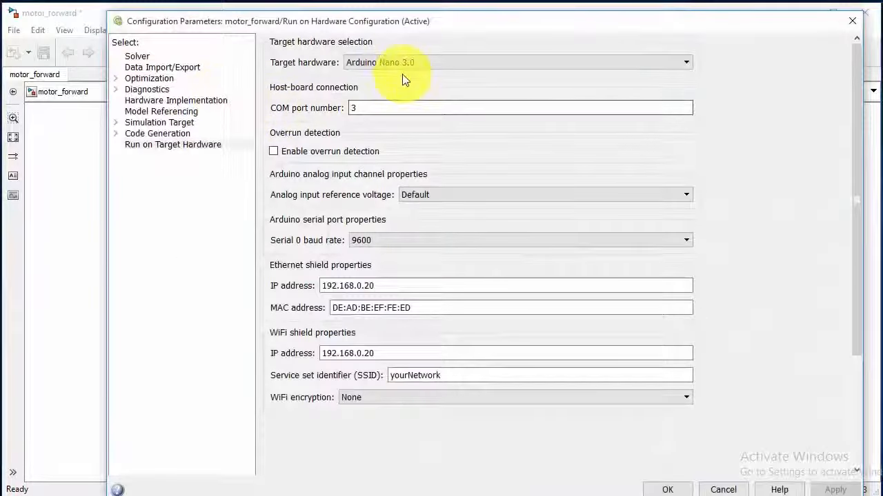
{"action": "left_click", "coordinate": [407, 64]}
{"action": "left_click", "coordinate": [410, 67]}
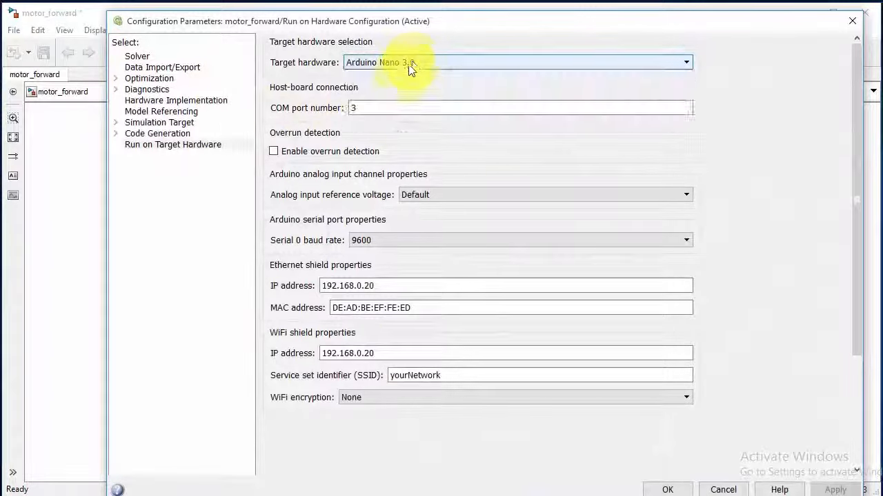
{"action": "left_click", "coordinate": [365, 108]}
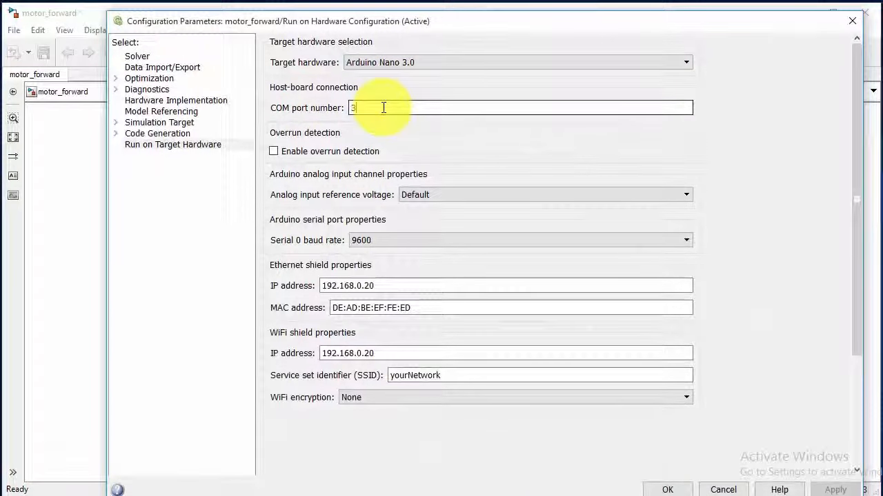
{"action": "left_click", "coordinate": [666, 487]}
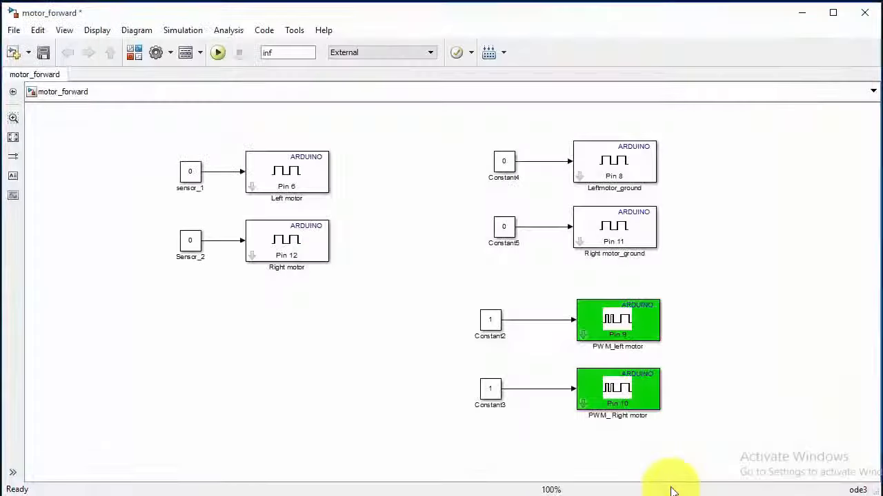
Check the model's simulation mode and simulation stop time
{"action": "left_click", "coordinate": [430, 53]}
{"action": "left_click", "coordinate": [430, 55]}
{"action": "left_click", "coordinate": [292, 53]}
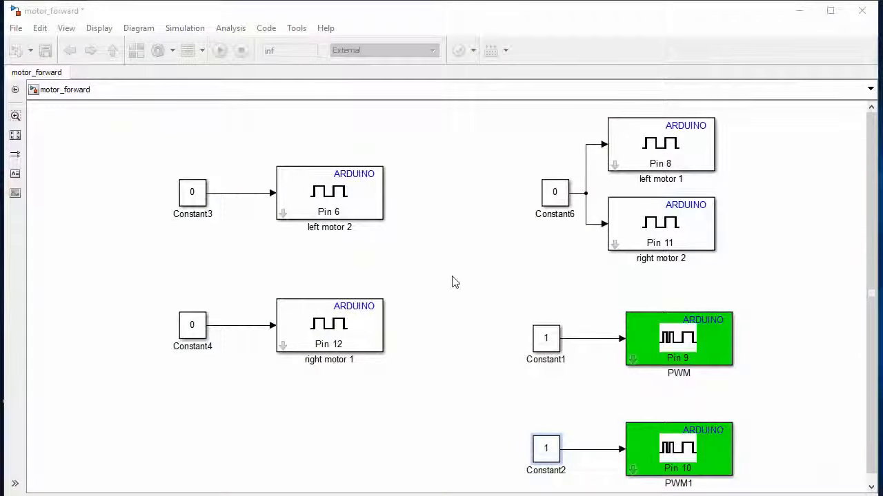
Set the constant values feeding the PWM blocks on pins 9 and 10 to 200
{"action": "double_click", "coordinate": [548, 338]}
{"action": "left_click_drag", "start_coordinate": [575, 336], "coordinate": [439, 141]}
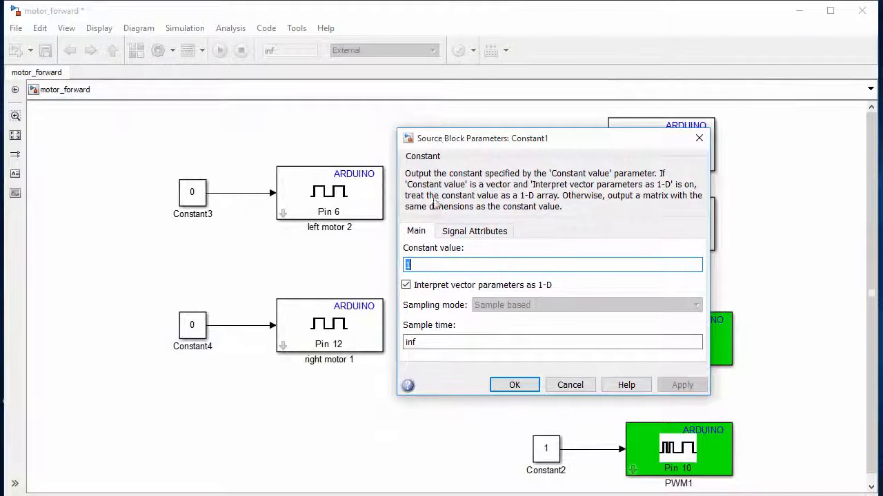
{"action": "type", "text": "200"}
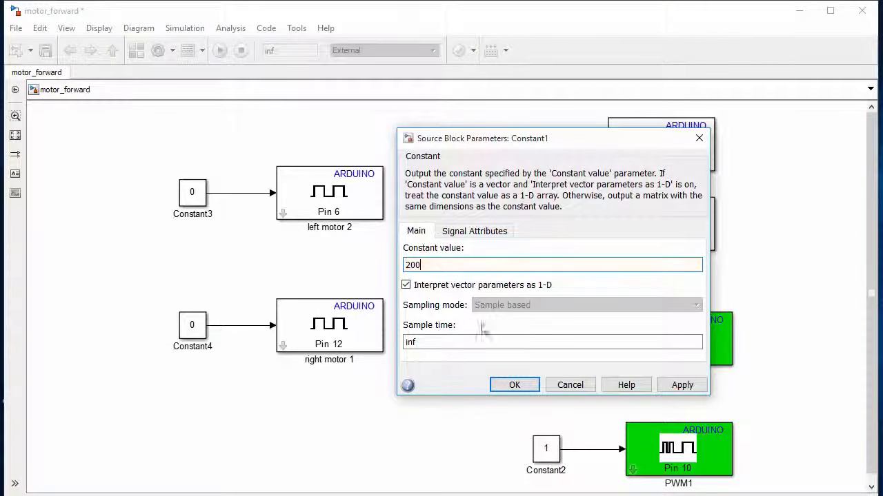
{"action": "left_click", "coordinate": [514, 384]}
{"action": "double_click", "coordinate": [546, 449]}
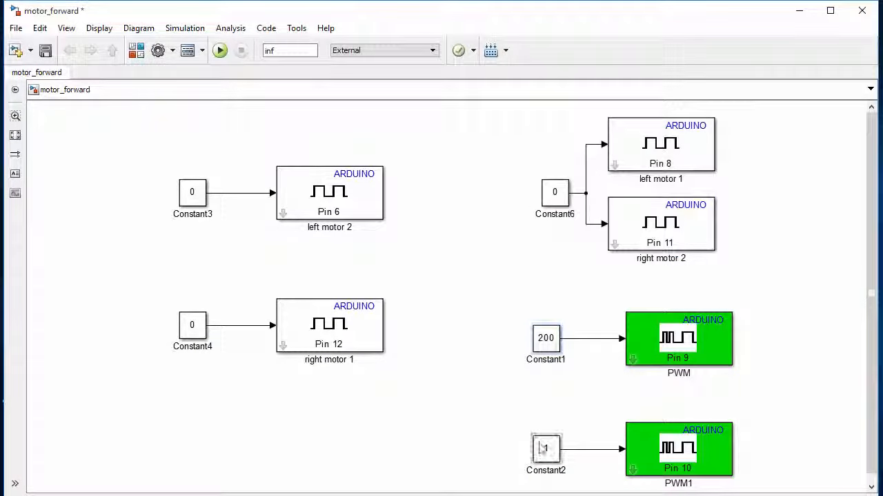
{"action": "left_click_drag", "start_coordinate": [587, 270], "coordinate": [411, 147]}
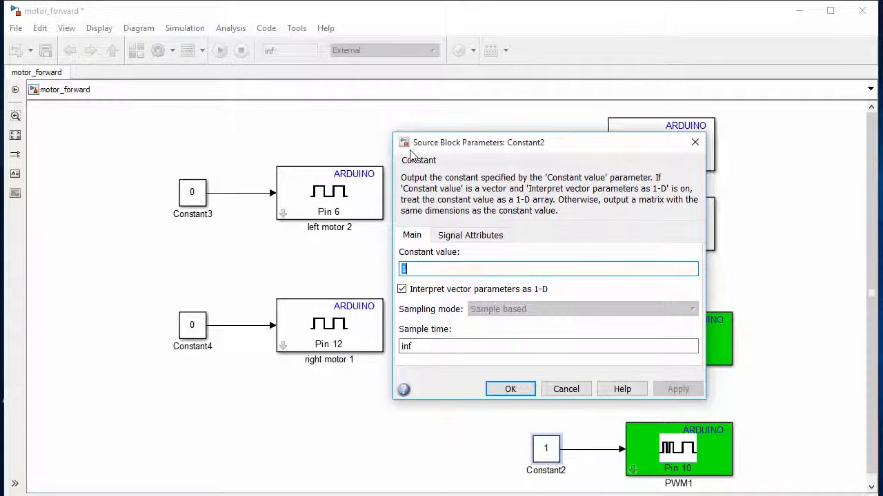
{"action": "left_click", "coordinate": [491, 389]}
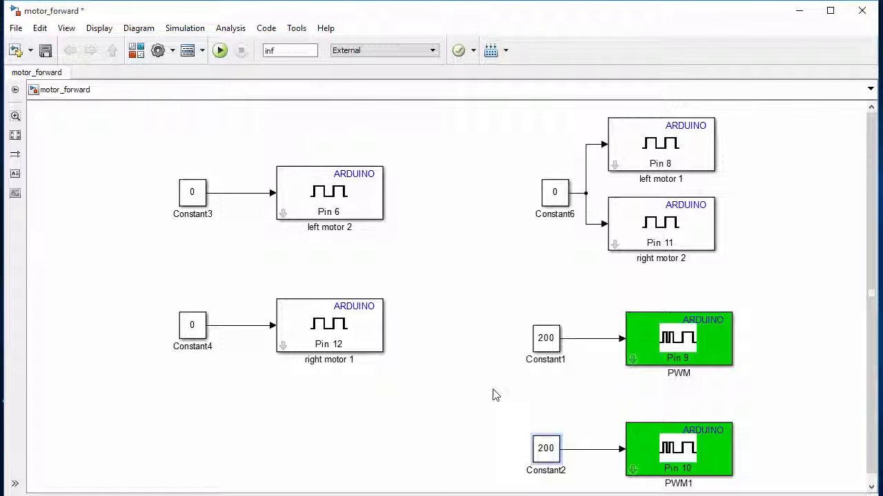
Set the constant values feeding the digital outputs on pins 6 and 12 to 1
{"action": "double_click", "coordinate": [197, 192]}
{"action": "type", "text": "1"}
{"action": "left_click", "coordinate": [333, 326]}
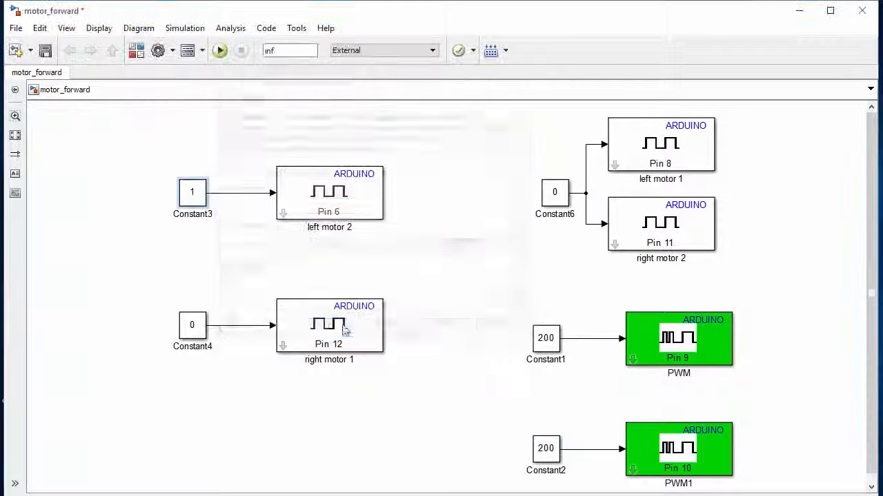
{"action": "double_click", "coordinate": [200, 331]}
{"action": "type", "text": "1"}
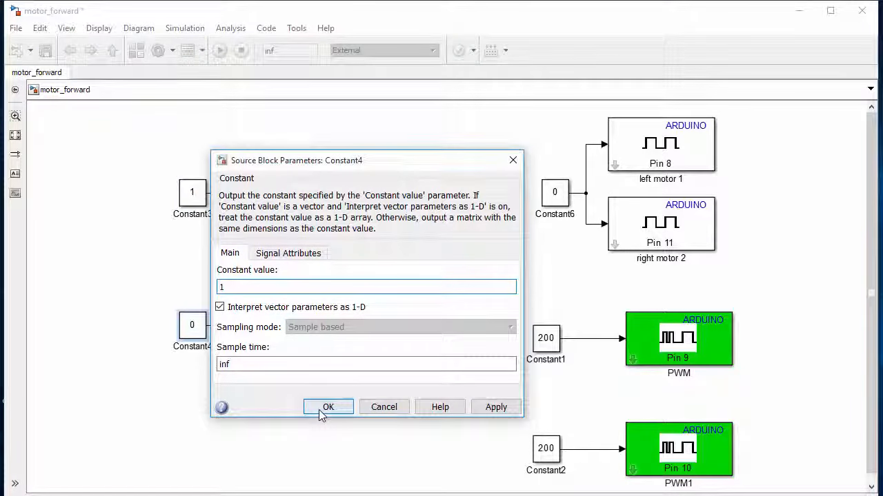
{"action": "left_click", "coordinate": [322, 409]}
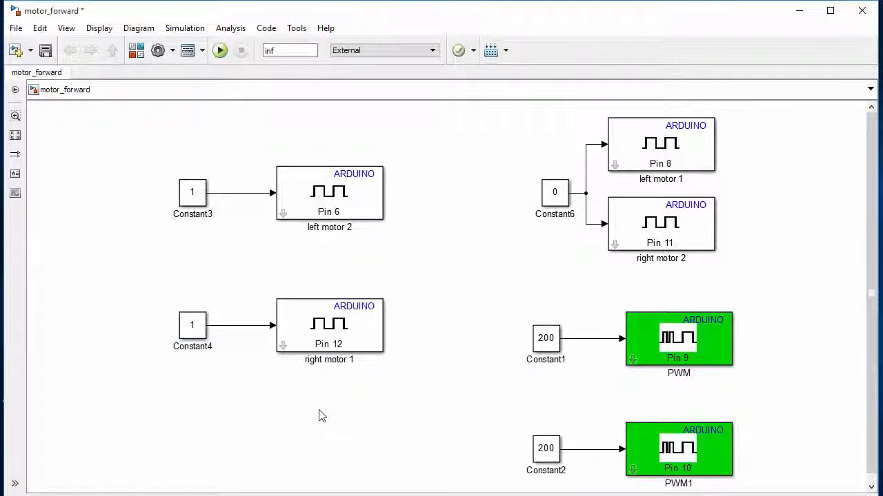
Save the motor_forward model with its updated constant values
{"action": "left_click", "coordinate": [45, 57]}
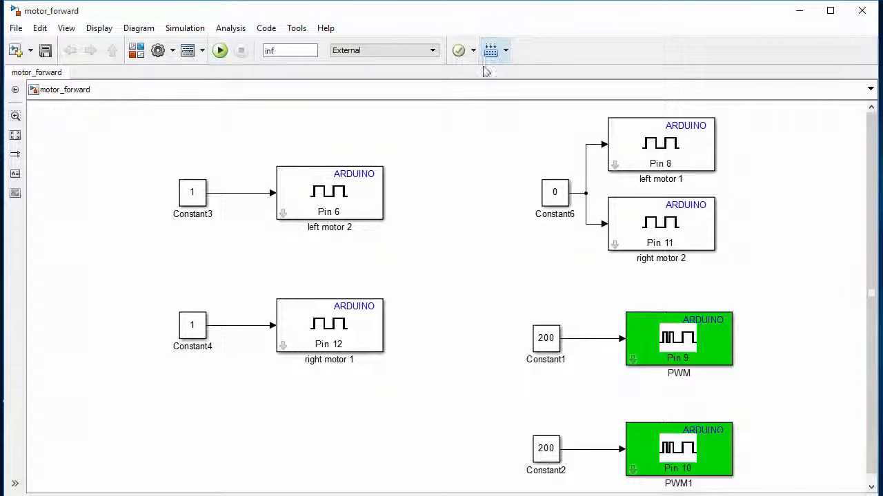
{"action": "double_click", "coordinate": [407, 4]}
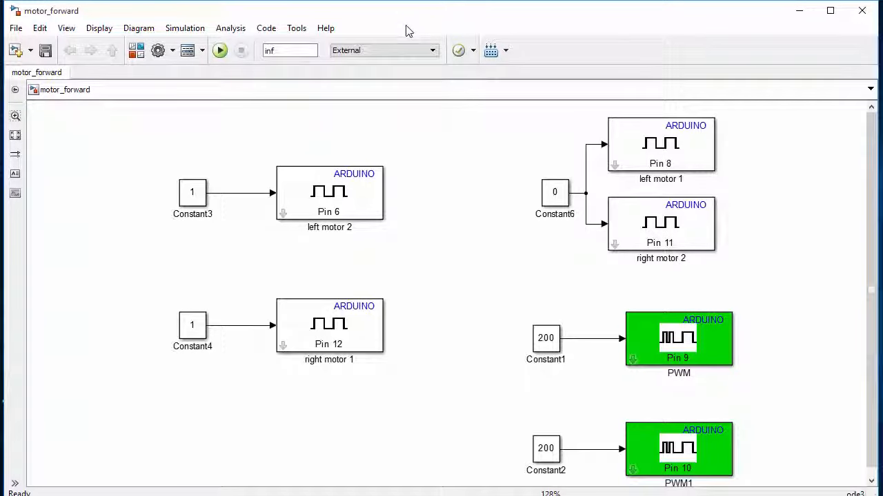